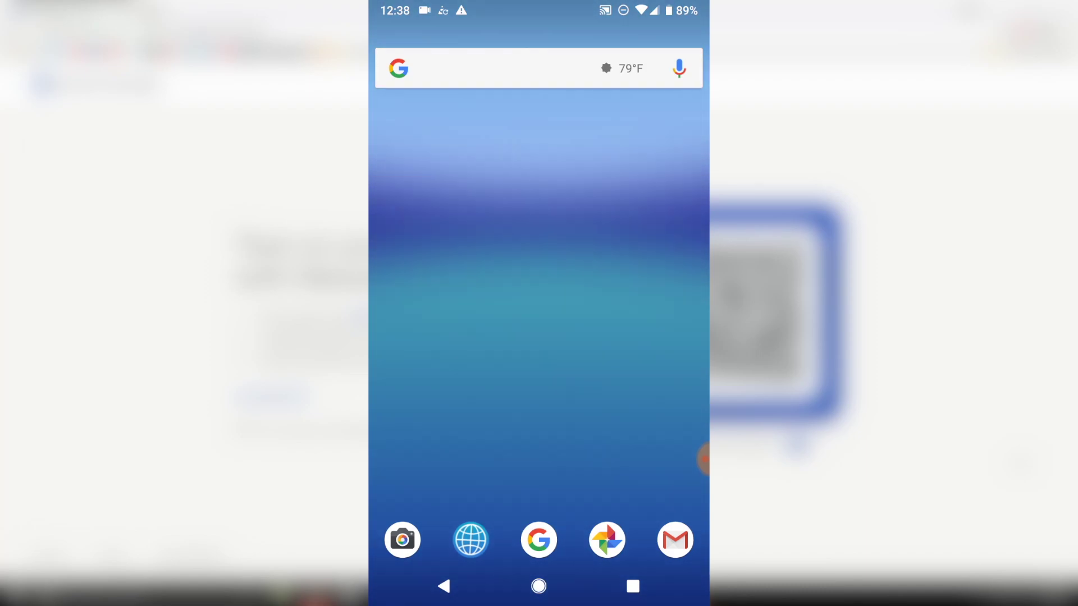
Launch Messages from the app drawer to reach the conversation list.
left_click_drag(540, 488, 539, 253)
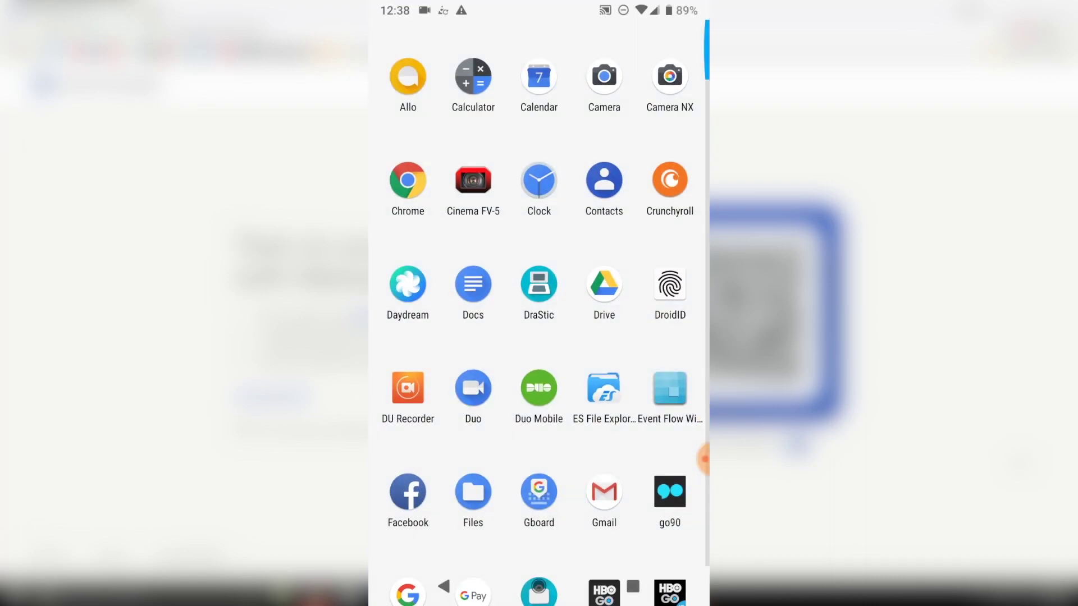
left_click_drag(539, 505, 539, 126)
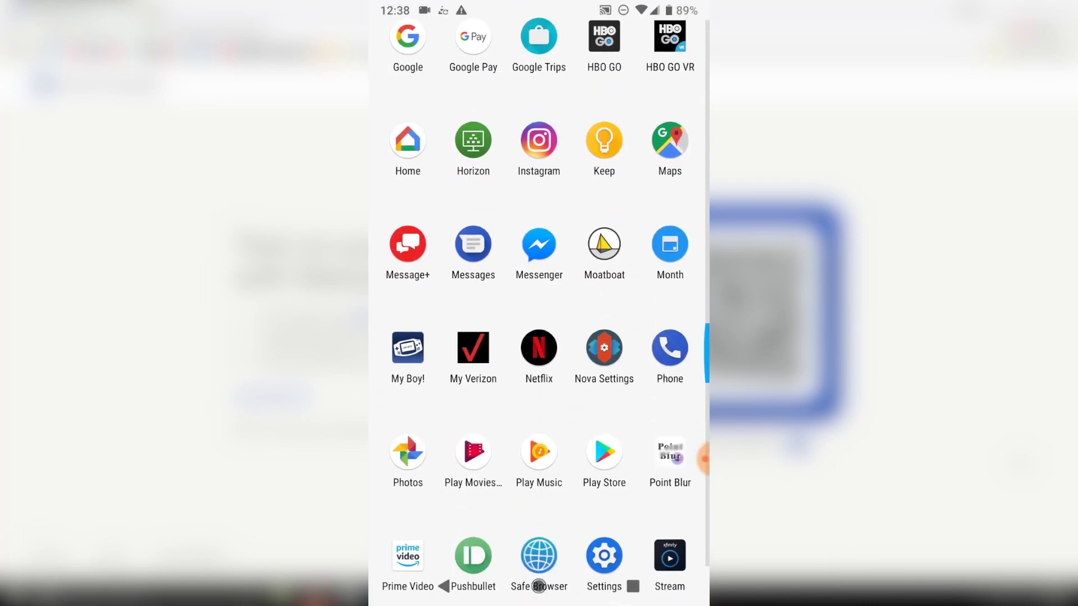
left_click(473, 244)
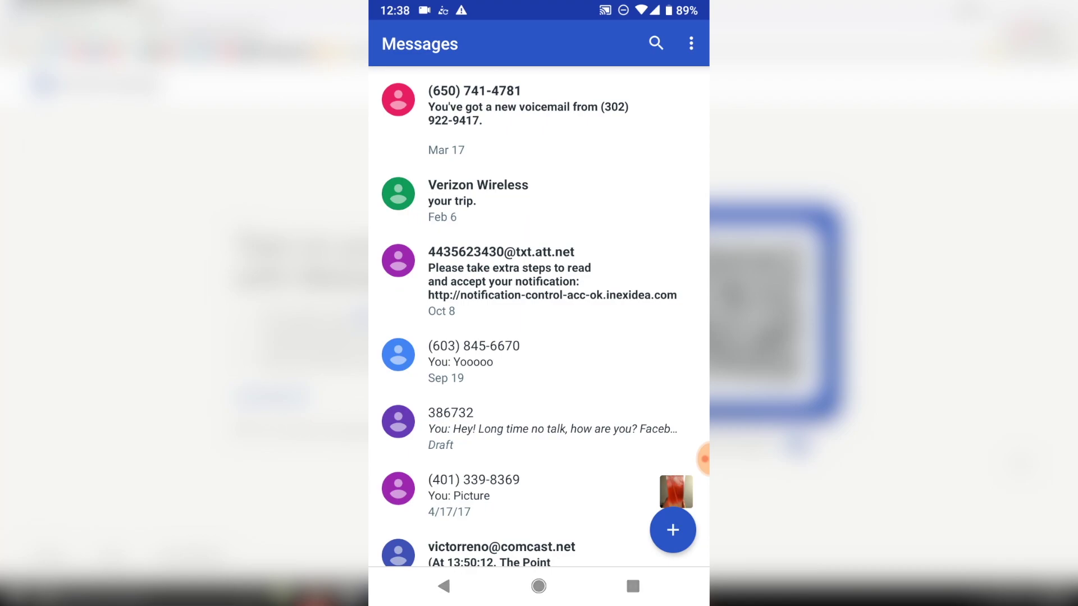
Reach the Messages for web pairing screen from the overflow menu.
left_click(691, 42)
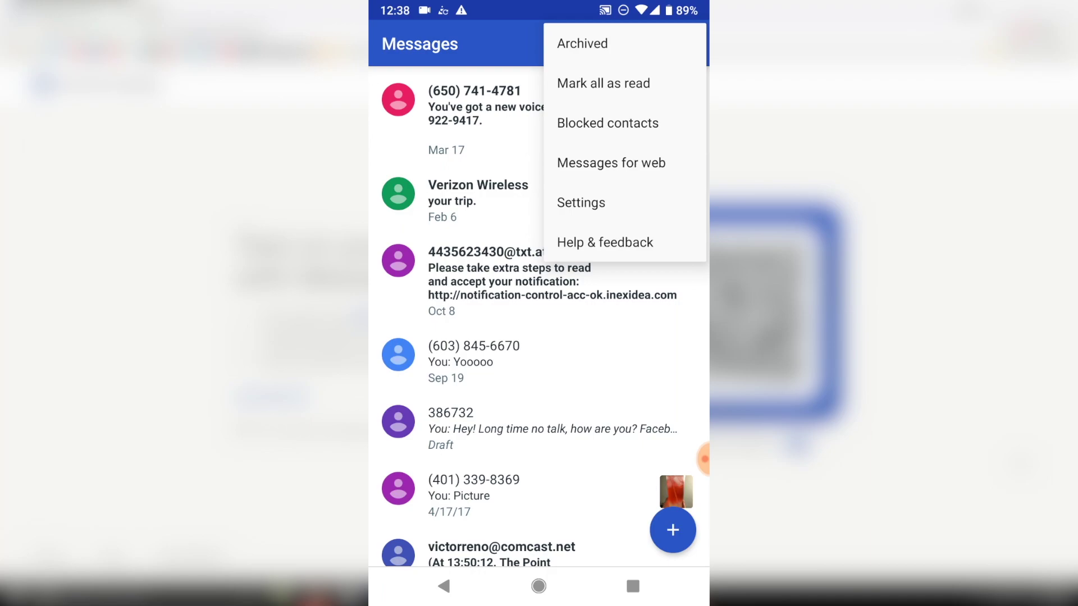
left_click(611, 162)
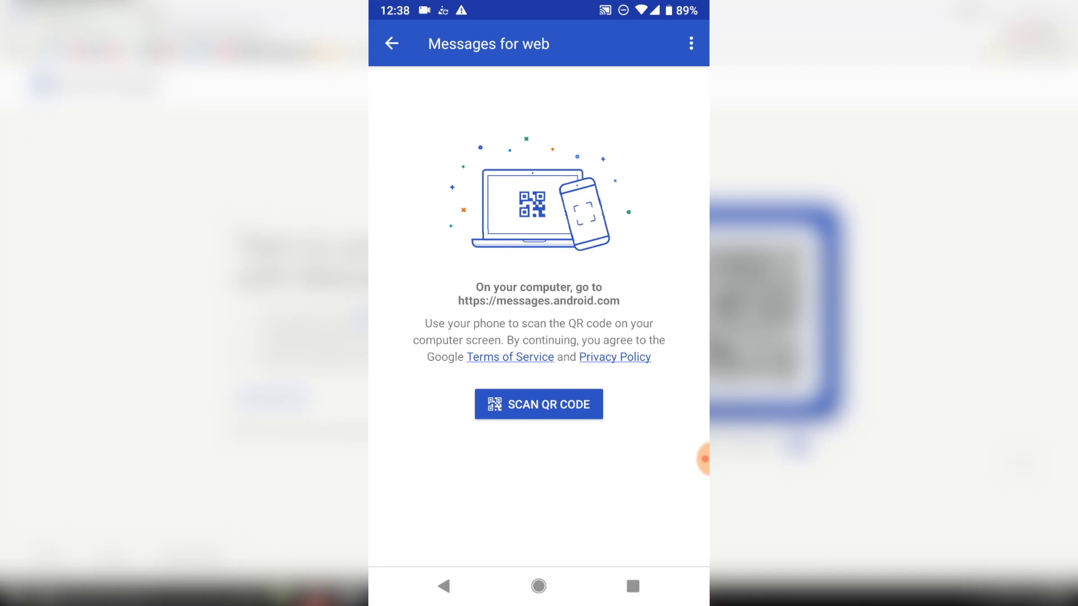
Scan the computer's QR code, allowing camera access, to pair with messages.android.com.
left_click(540, 405)
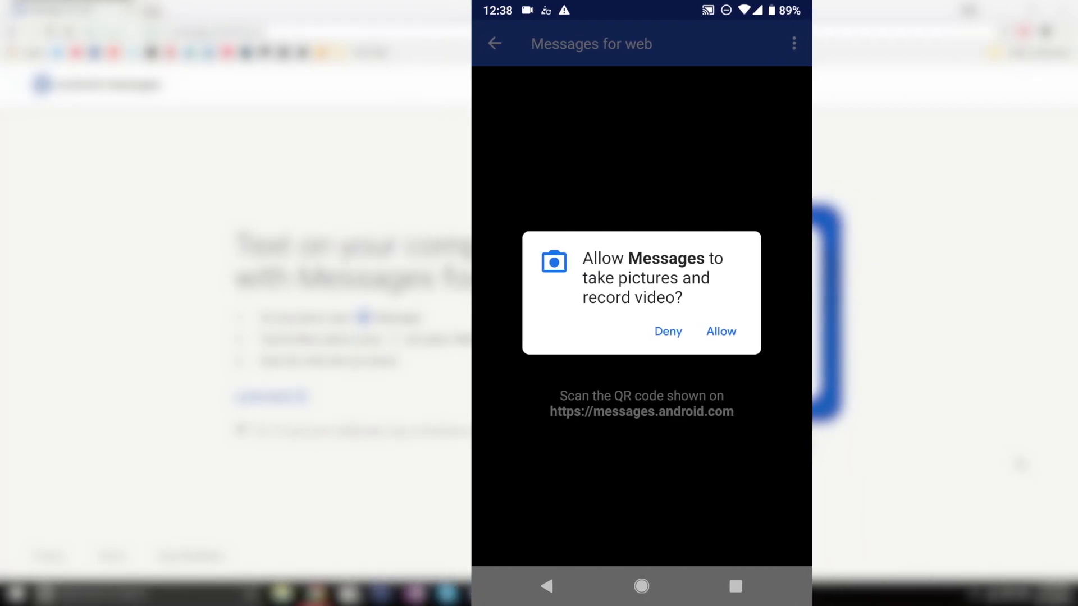
left_click(763, 330)
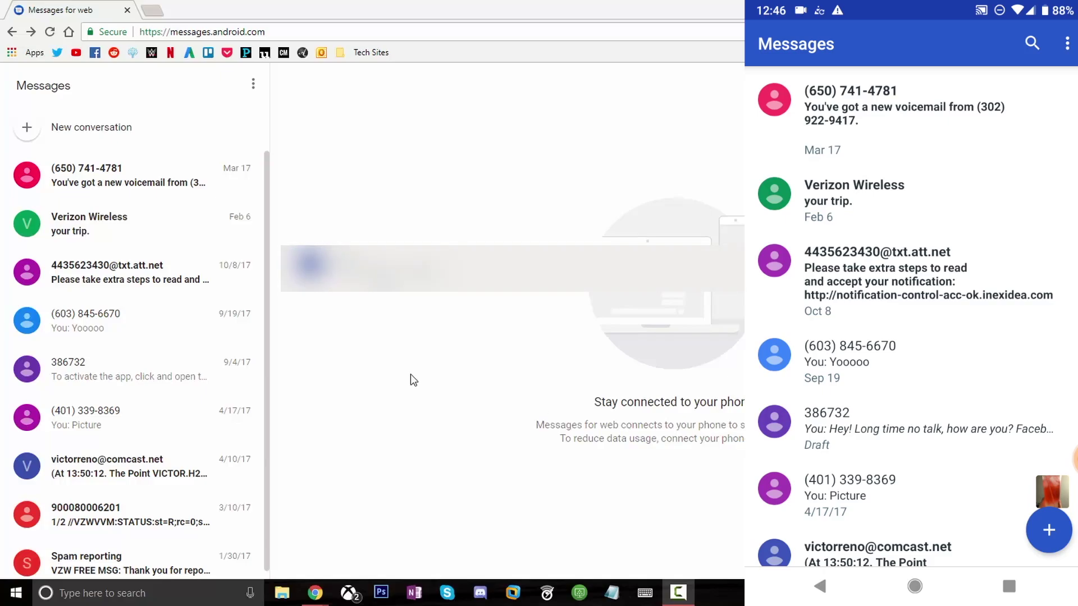
Start a conversation with Me and send the message 'Hello'.
left_click(152, 139)
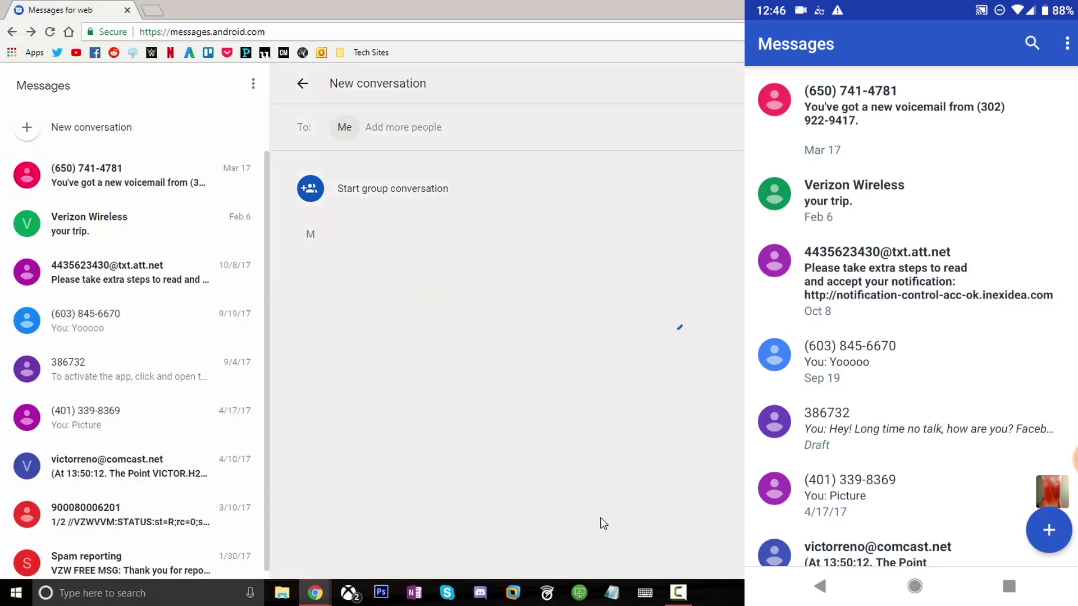
type("He")
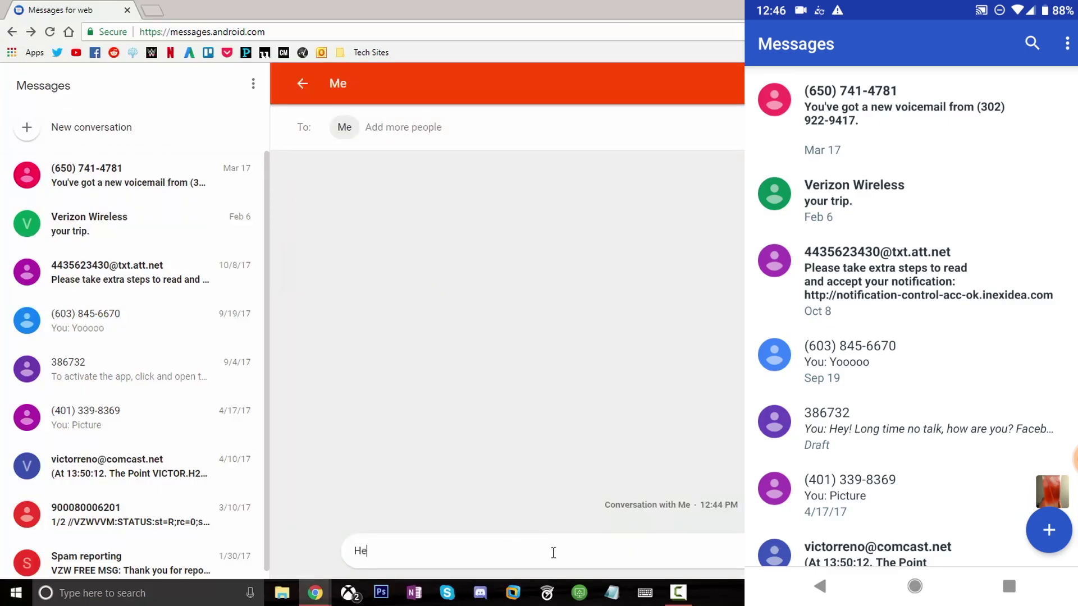
type("llo")
key("Return")
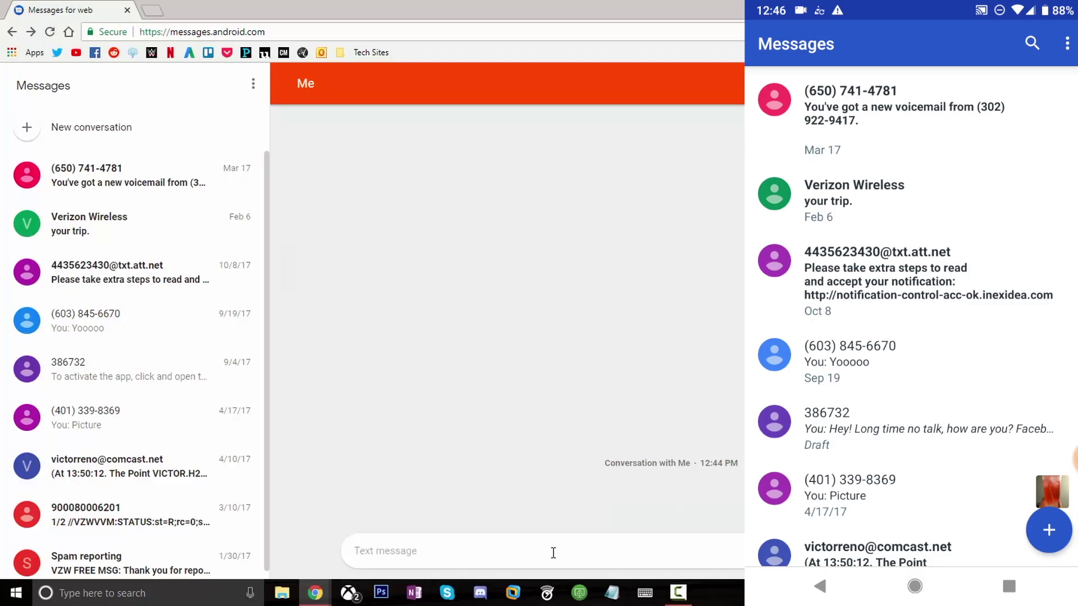